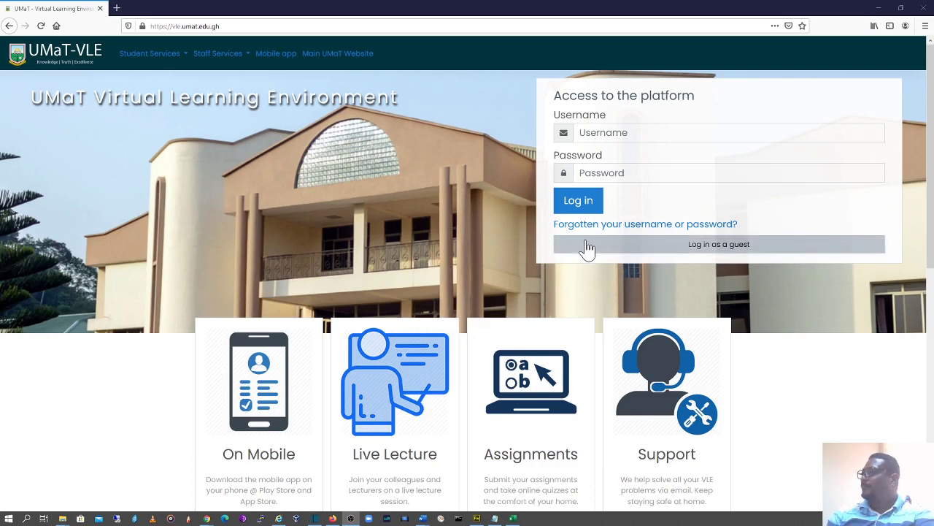
Select the vle.umat.edu.gh site address in the browser's address bar.
left_click(272, 25)
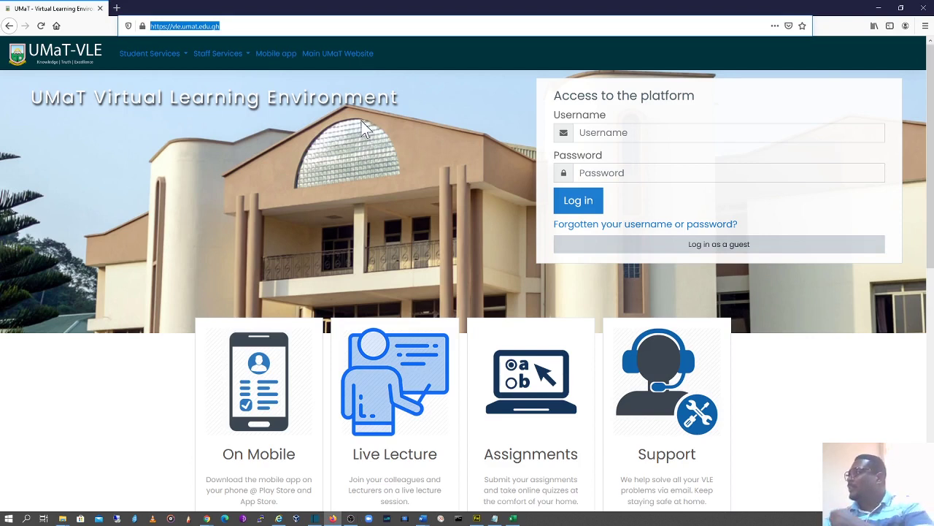
Go to the Forgotten password page with its username and email search fields.
left_click(577, 227)
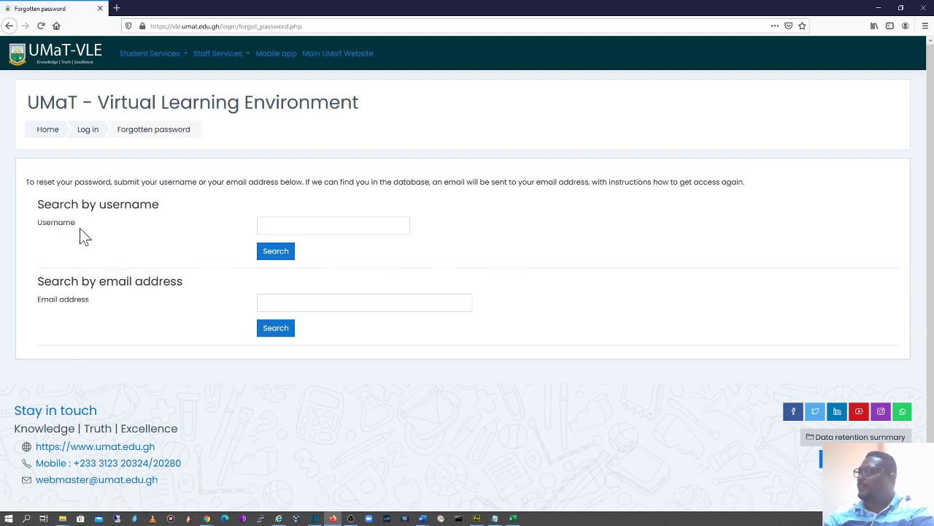
left_click(307, 225)
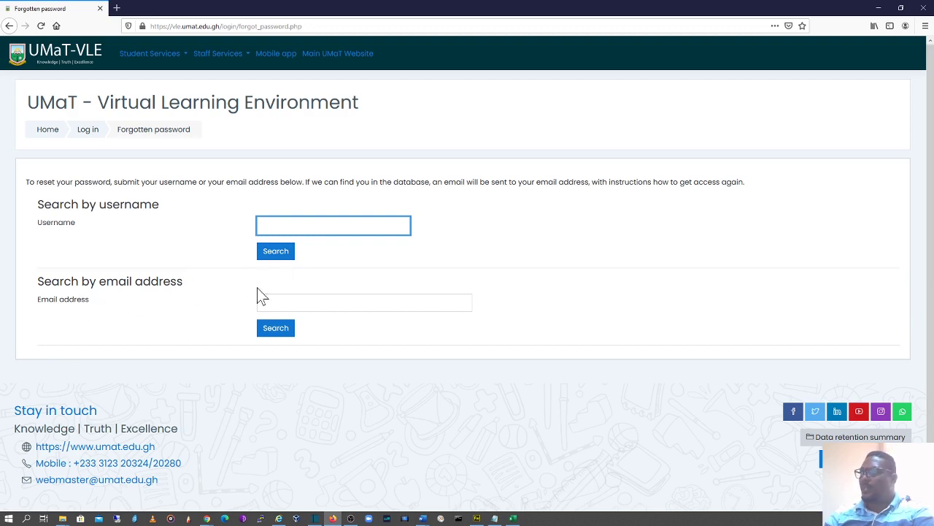
left_click(351, 302)
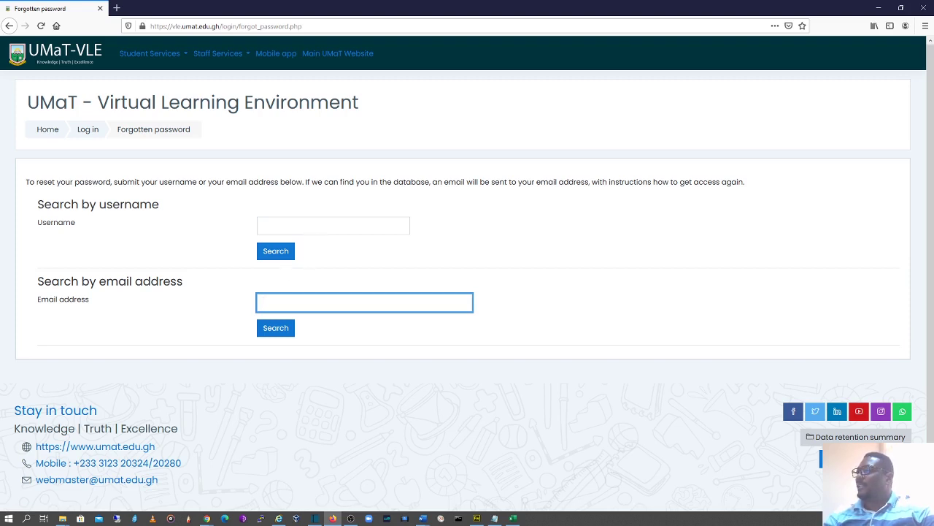
left_click(266, 230)
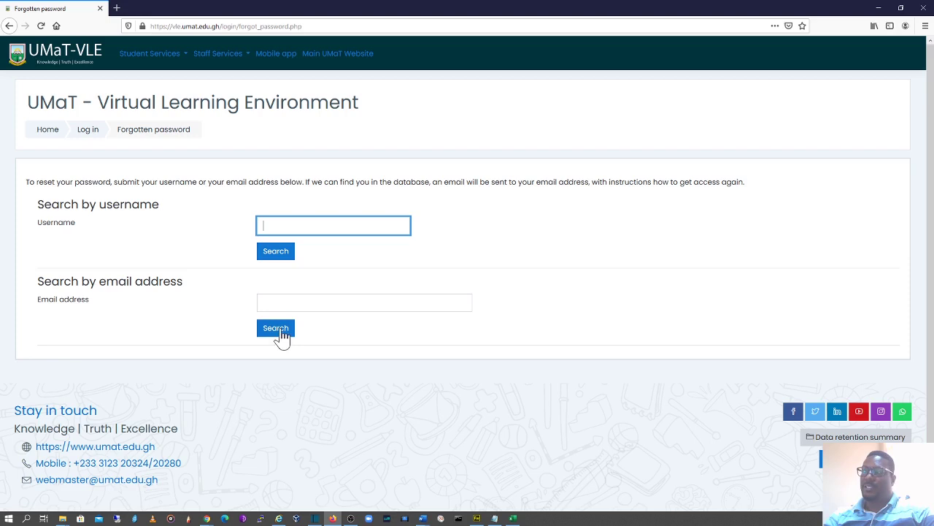
Enter the student's university email address in the Email address field and search.
left_click(265, 302)
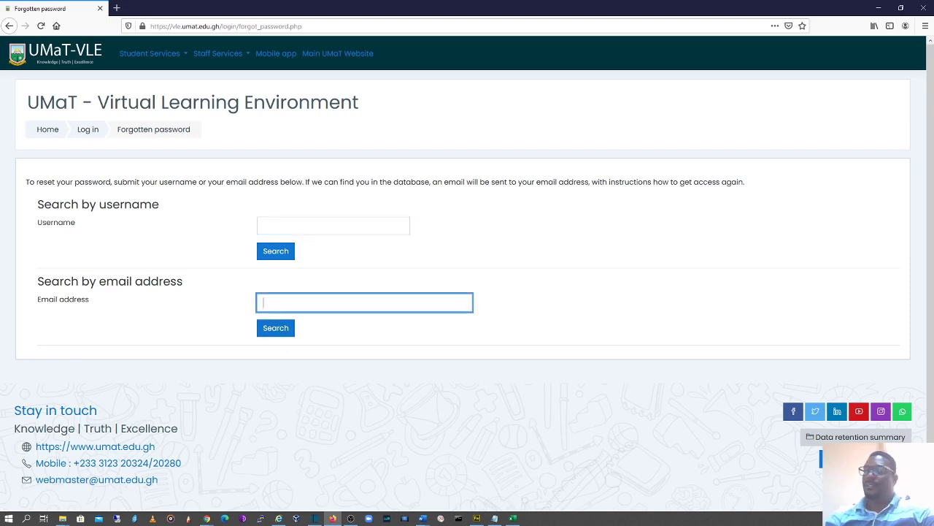
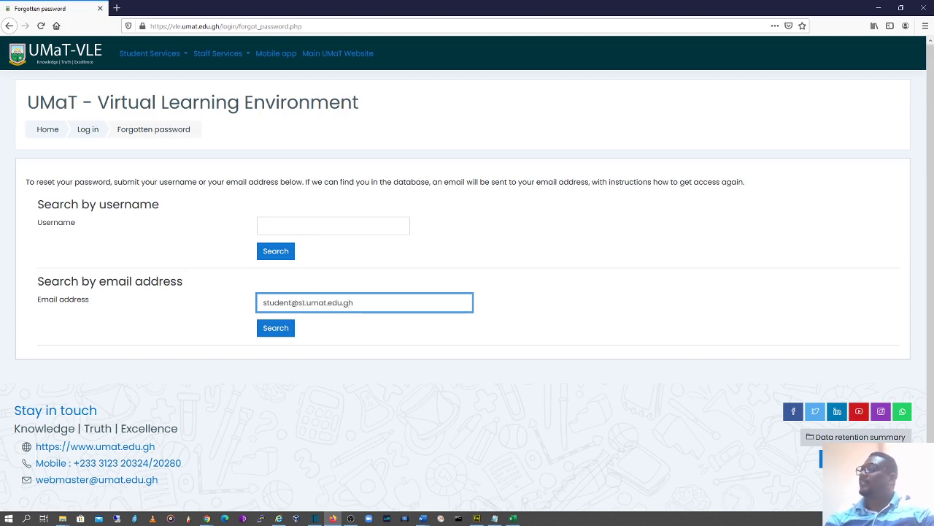
left_click_drag(263, 303, 354, 303)
left_click(354, 302)
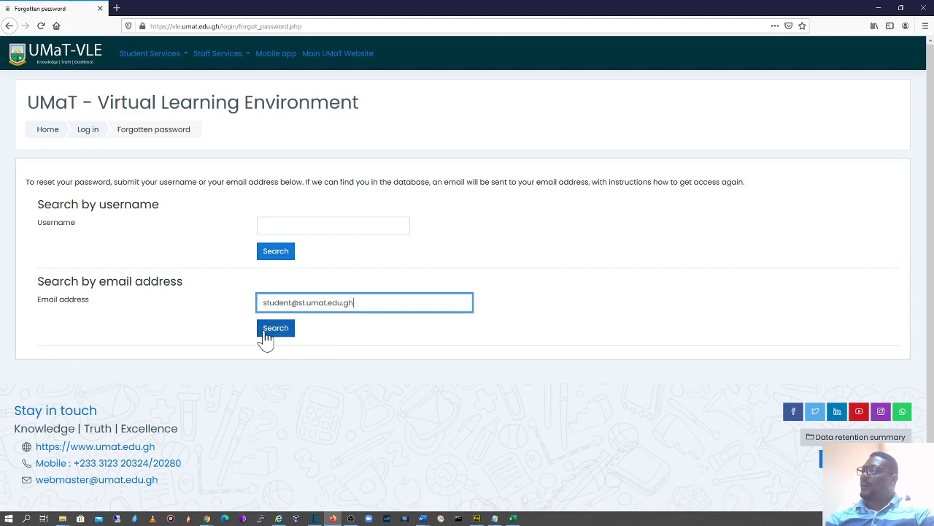
left_click(292, 226)
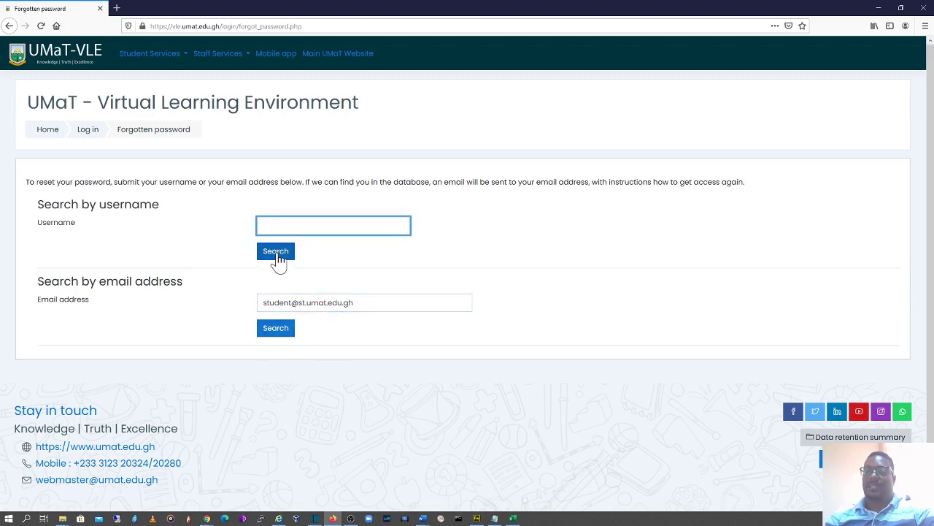
left_click(290, 330)
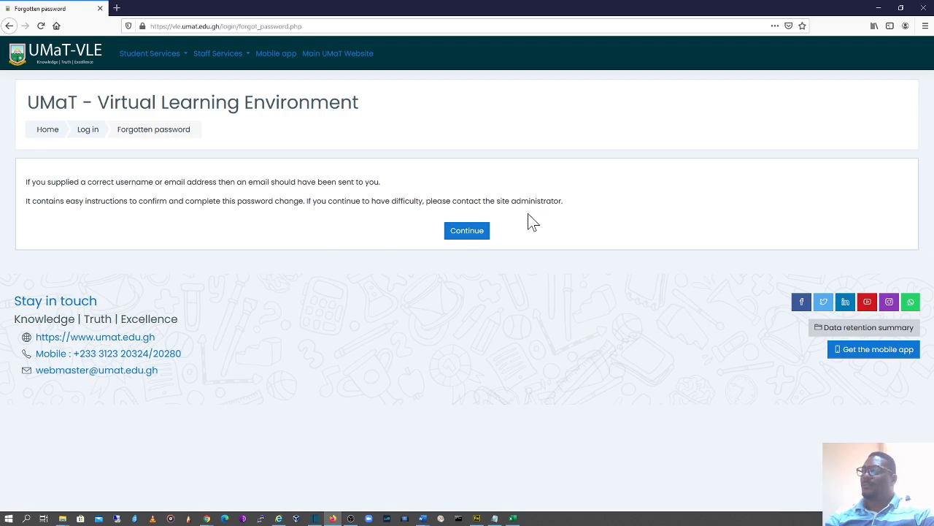
Dismiss the reset-email confirmation with Continue to return to the login page.
left_click(456, 234)
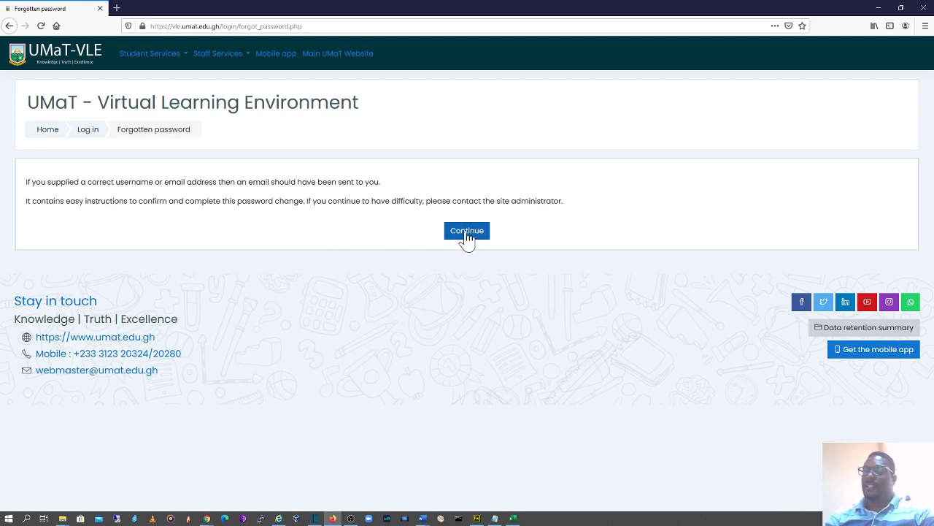
left_click(463, 232)
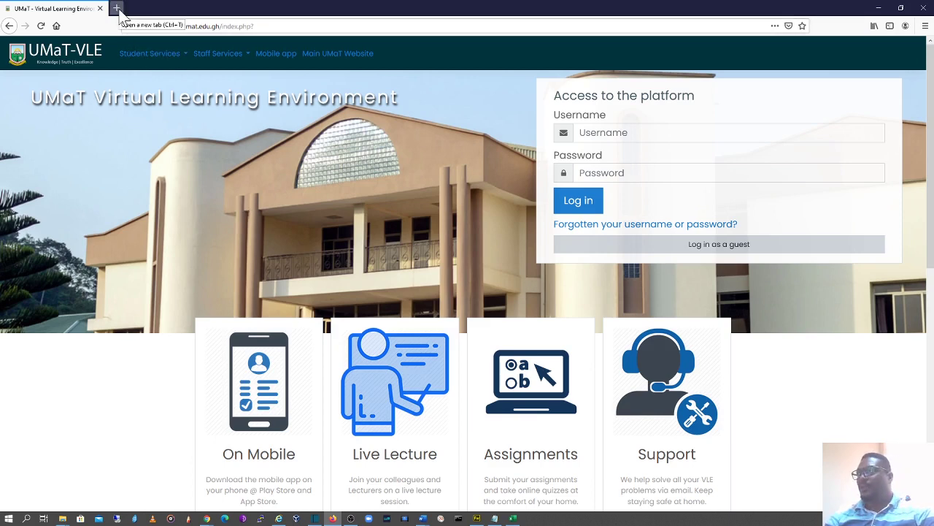
In a new private browsing tab, go to gmail.com.
left_click(117, 9)
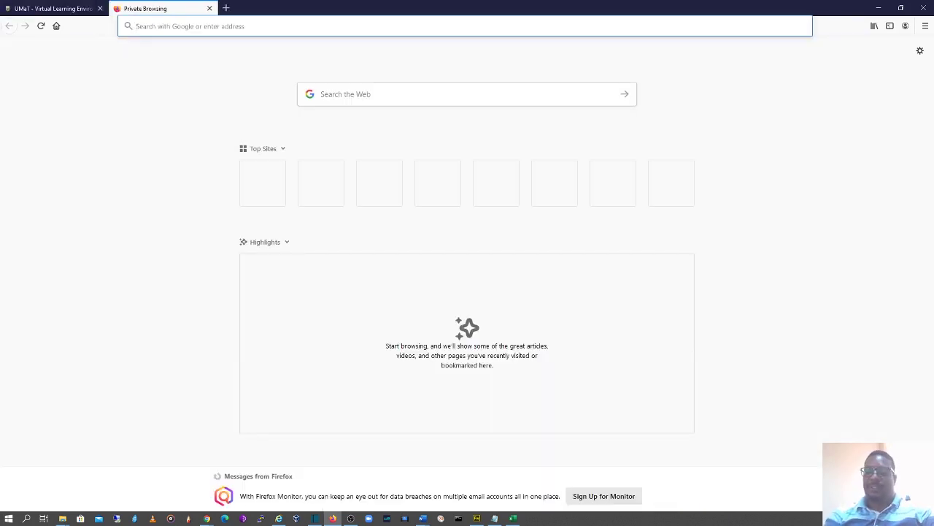
type("gmail")
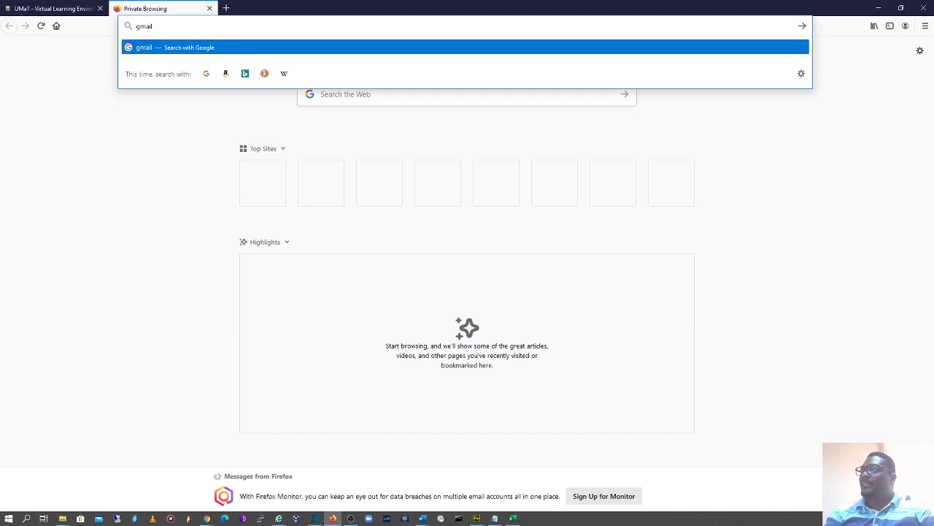
type(".com")
key("BackSpace")
key("BackSpace")
key("BackSpace")
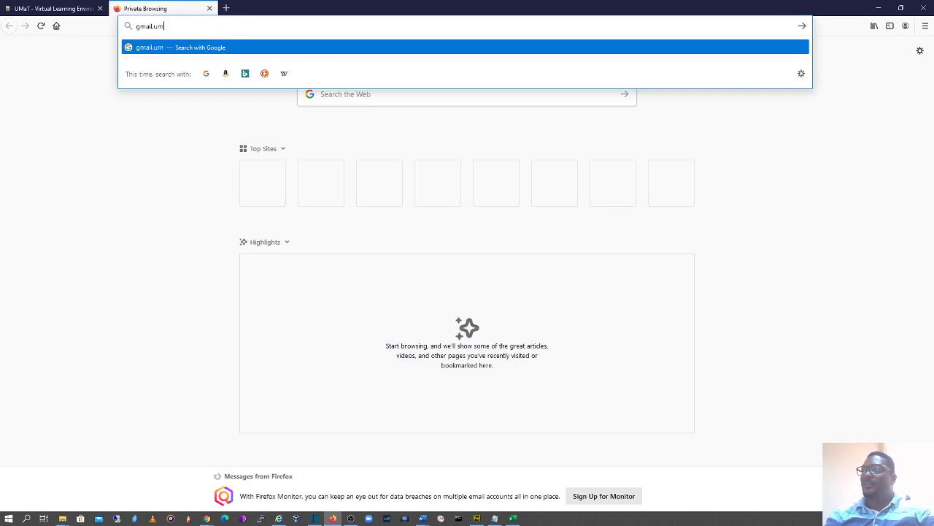
type("com")
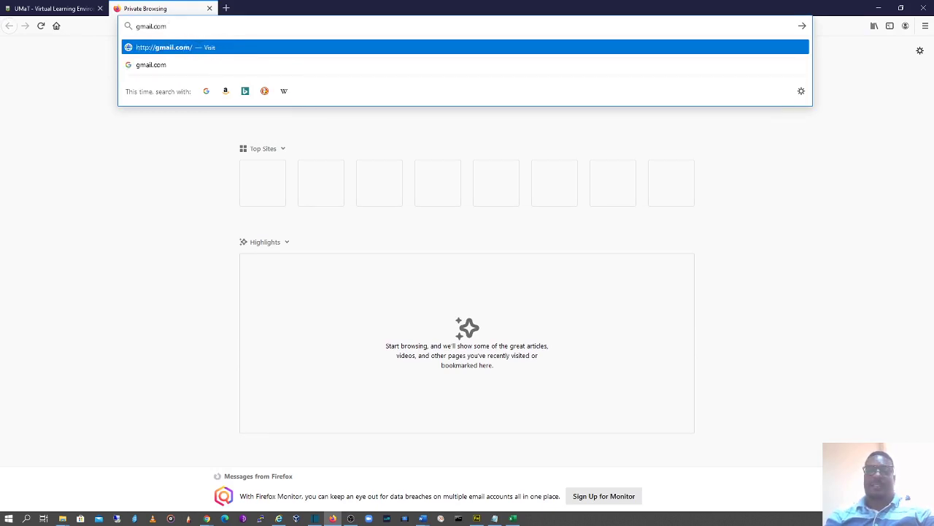
left_click(179, 48)
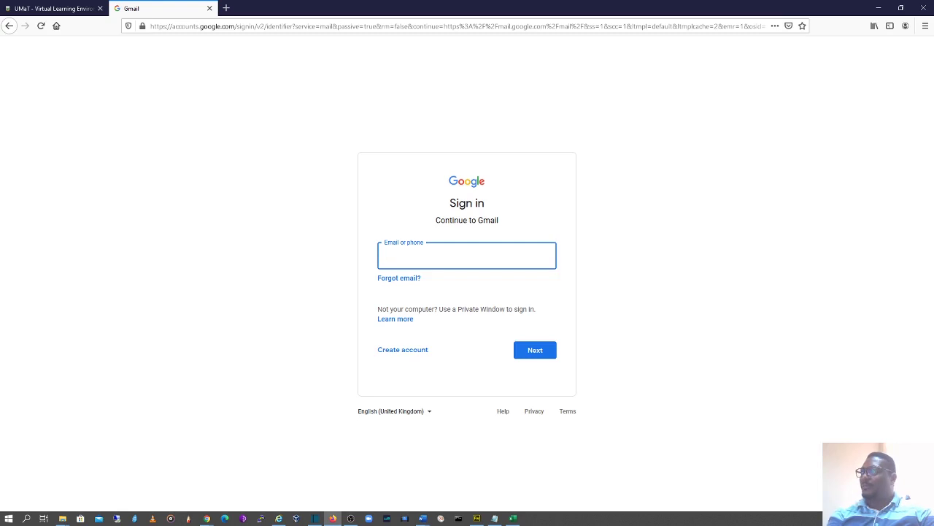
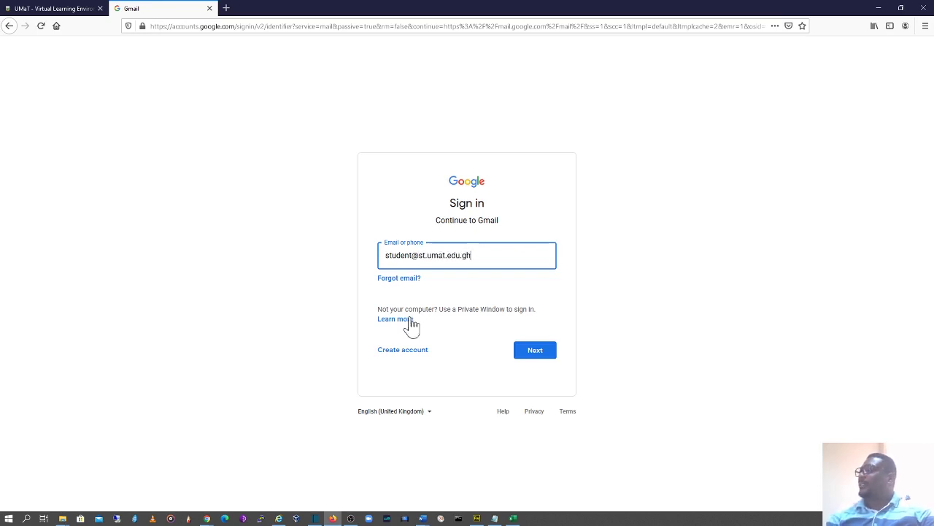
Sign in to Google with the student's email address and account password.
left_click(530, 357)
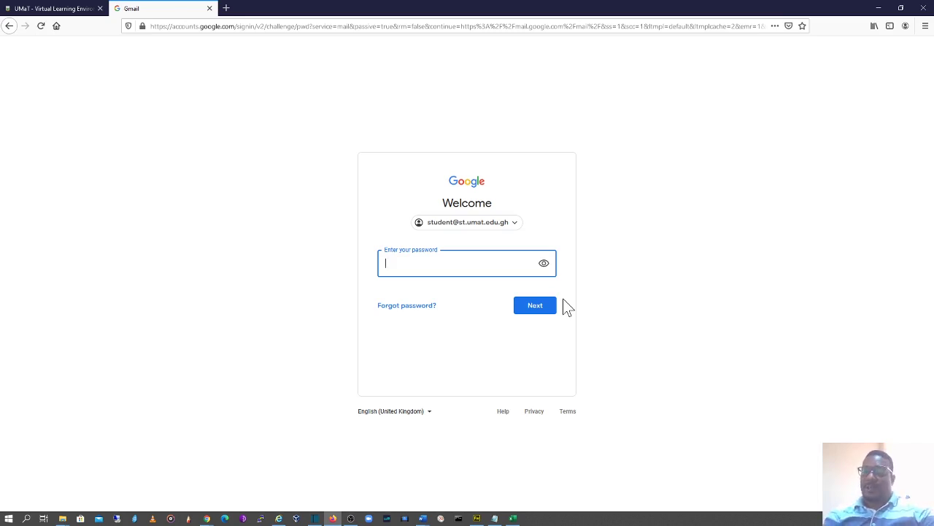
type("********")
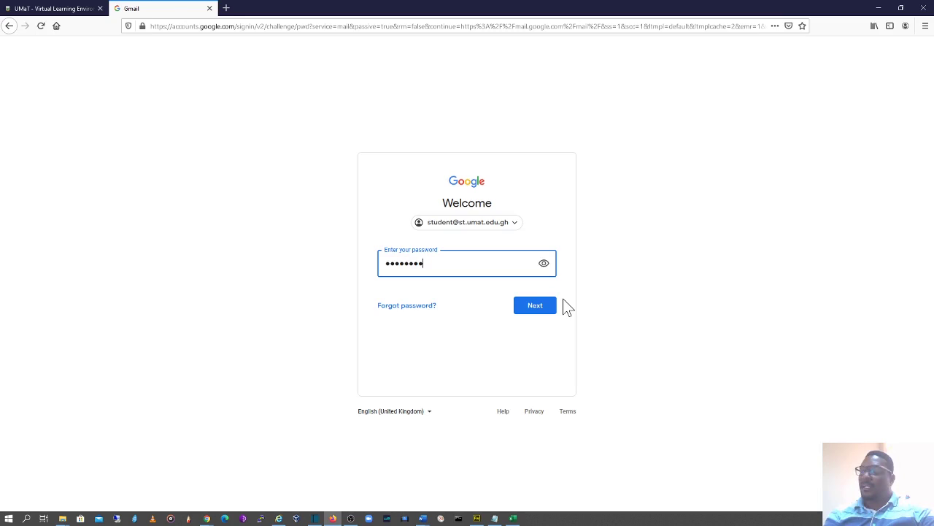
type("****")
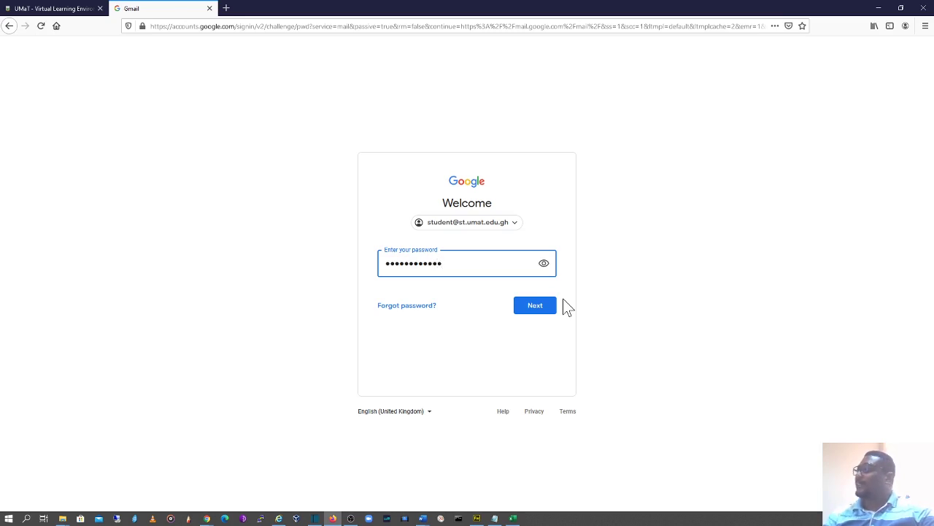
left_click(535, 310)
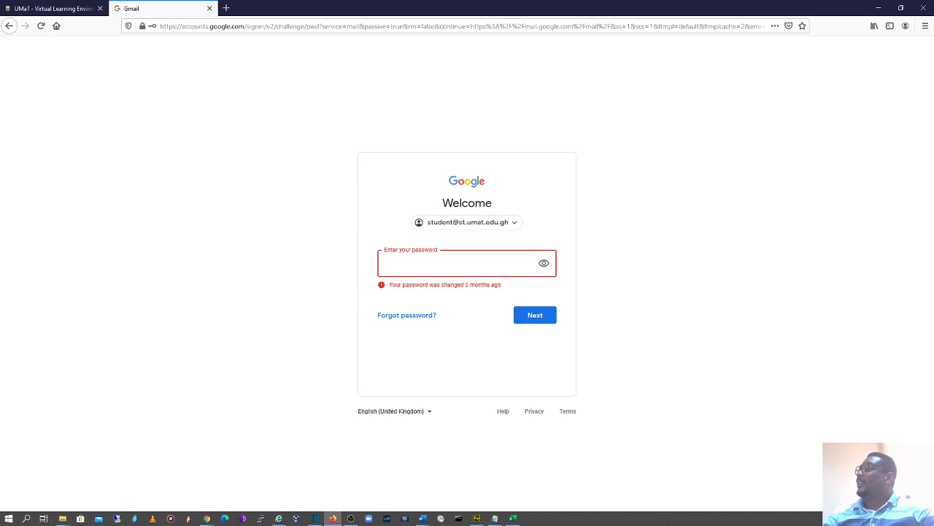
type("*")
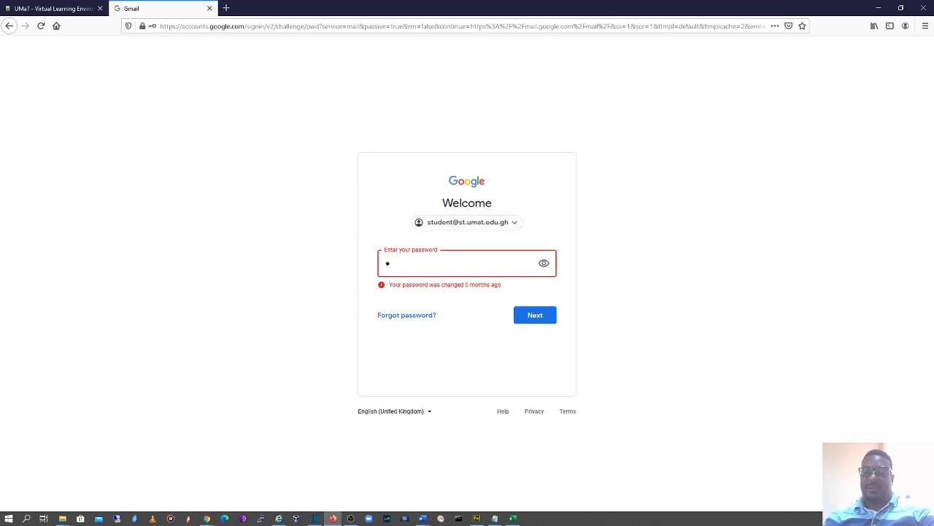
type("*******")
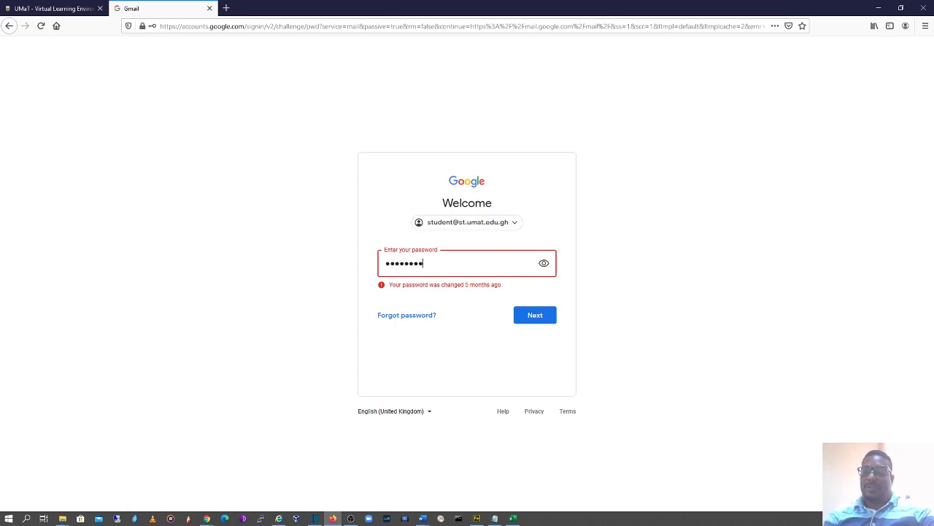
key("Return")
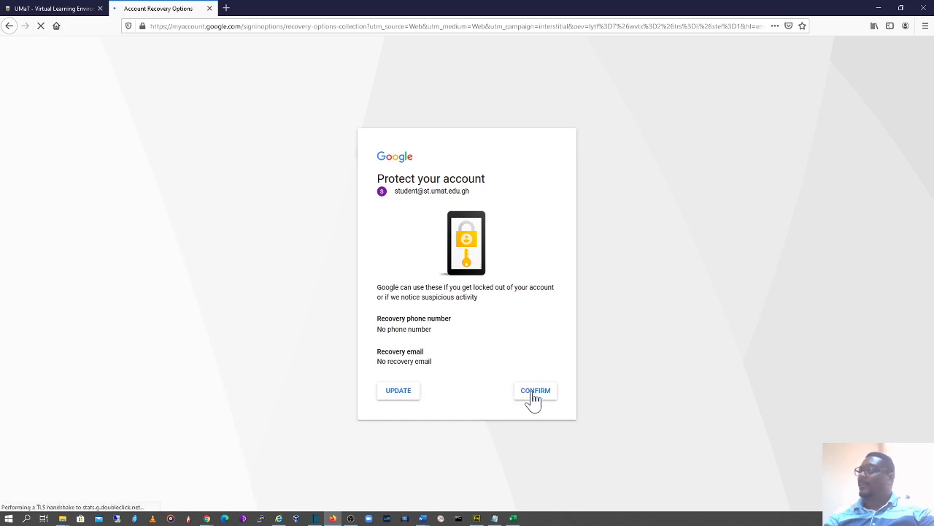
Confirm the recovery options and open the UMaT-VLE 'Password reset request' email.
left_click(534, 399)
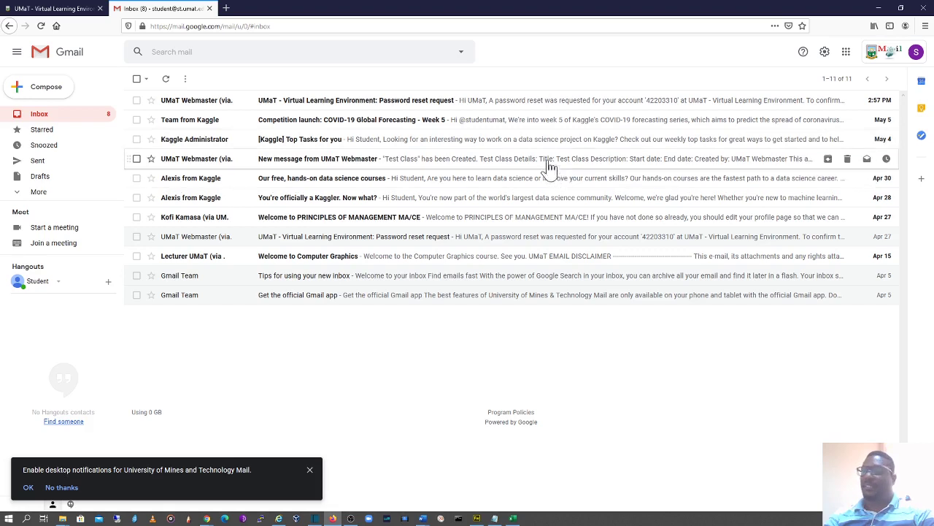
left_click(439, 104)
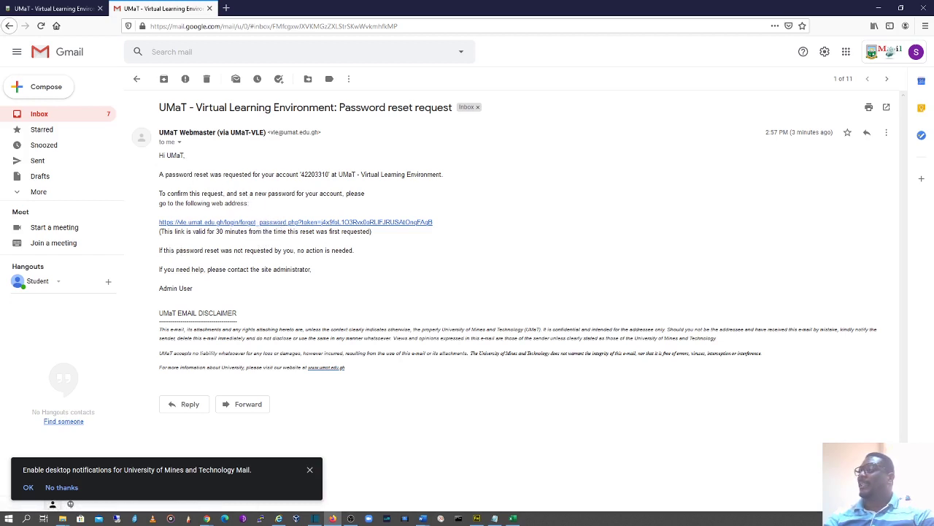
Follow the emailed reset link, enter the new password and begin typing its confirmation.
left_click(251, 227)
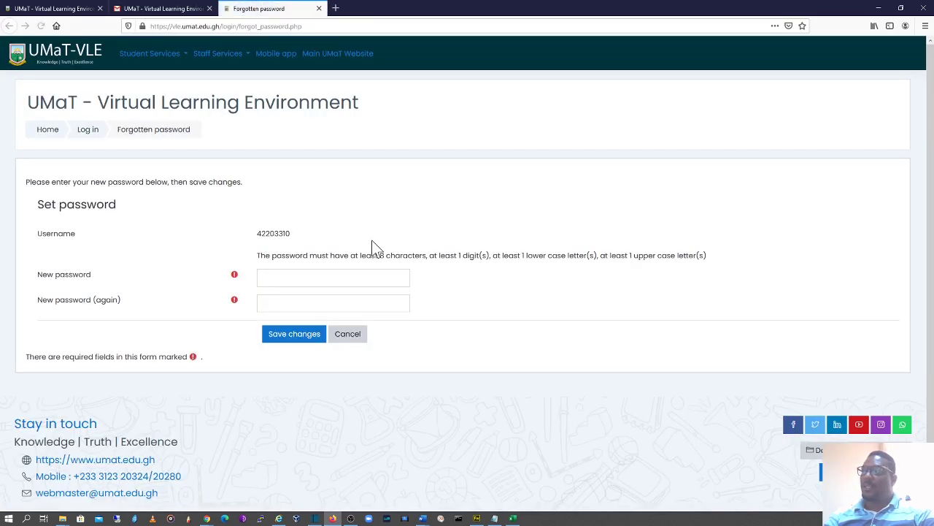
left_click(348, 278)
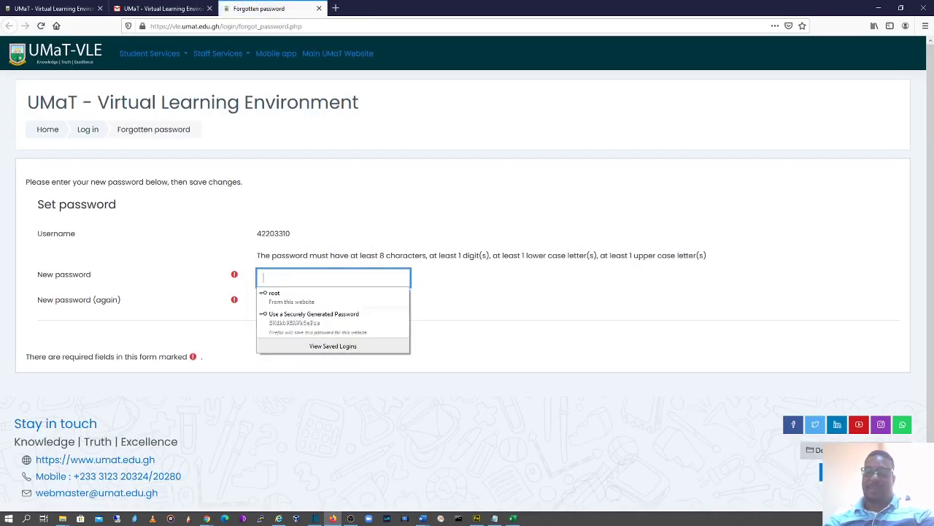
left_click(436, 280)
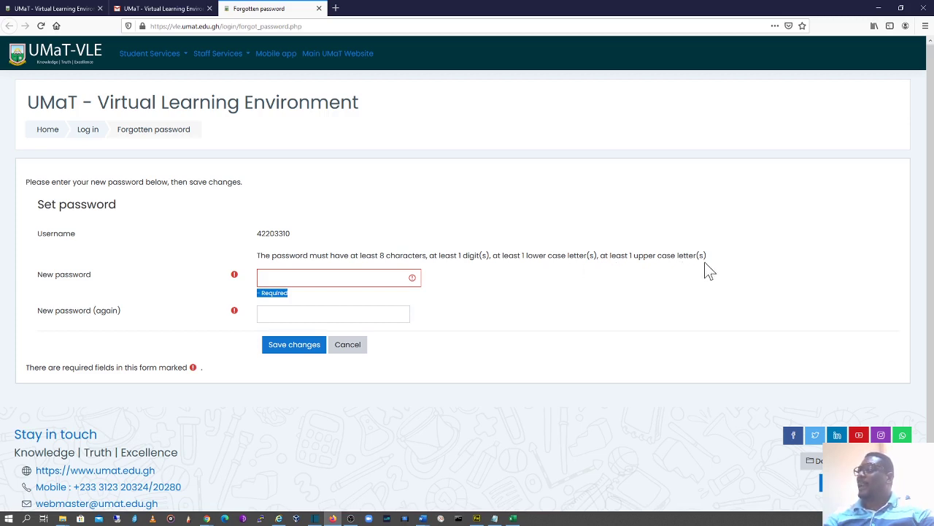
left_click(328, 278)
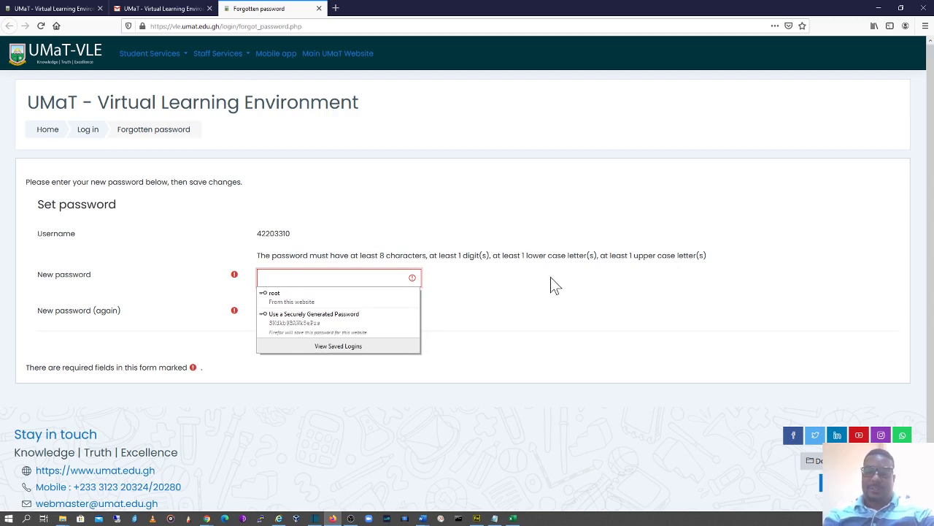
type("••")
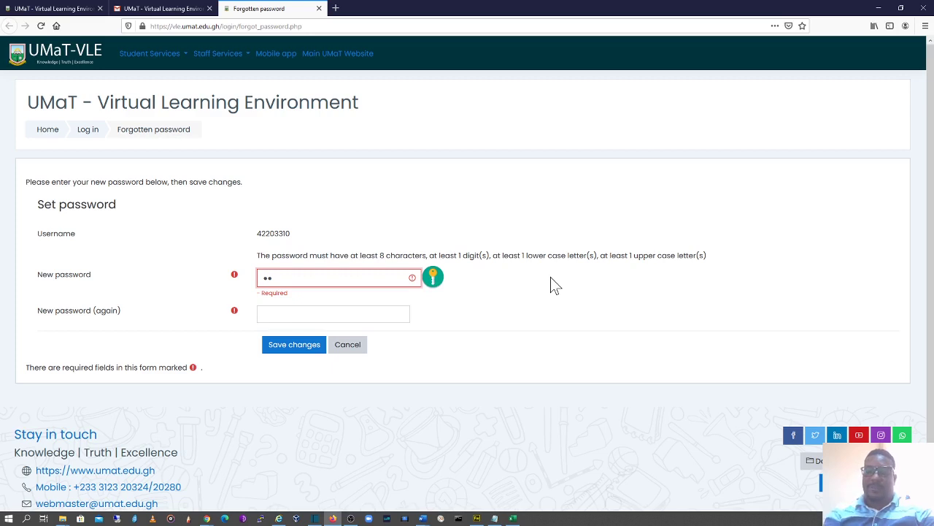
type("••••••")
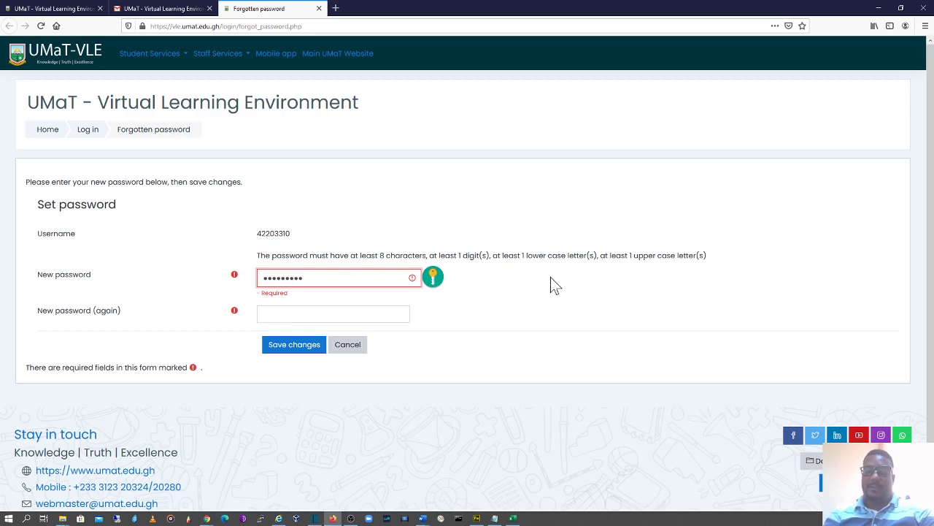
type("•")
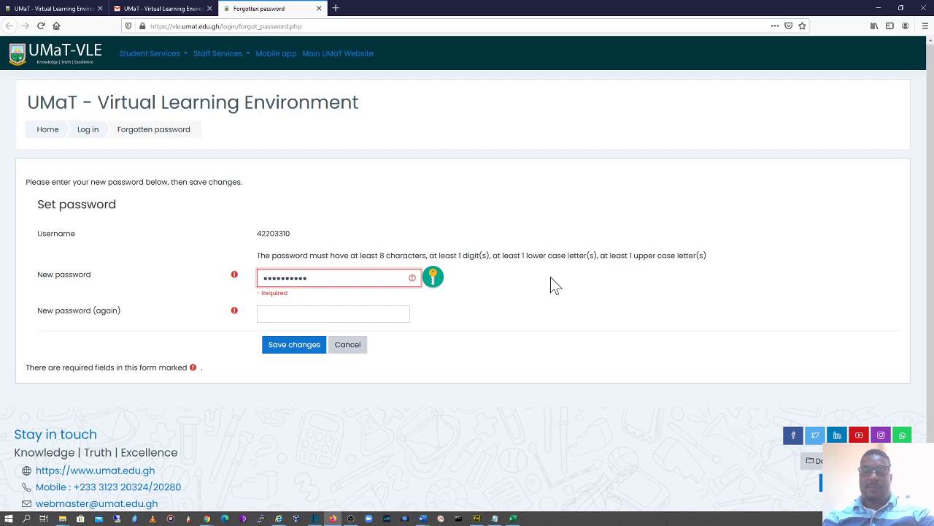
type("•••")
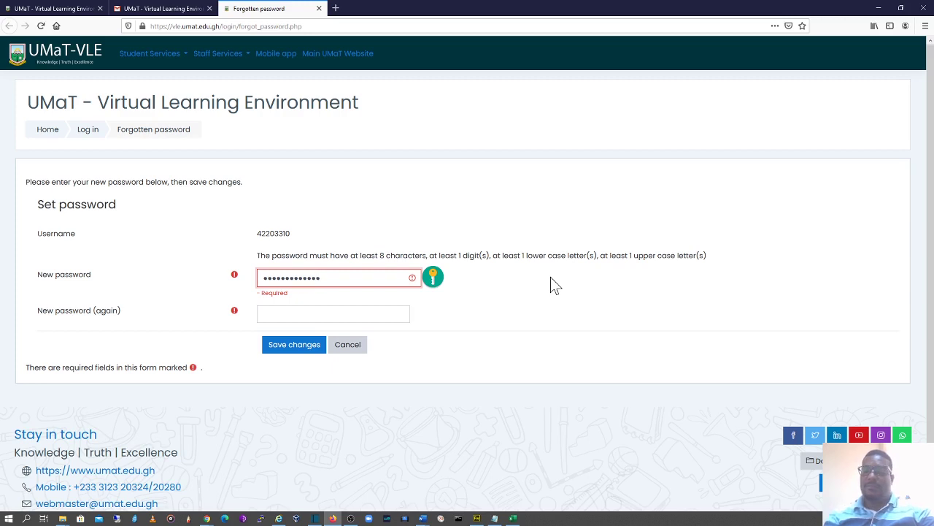
key("BackSpace")
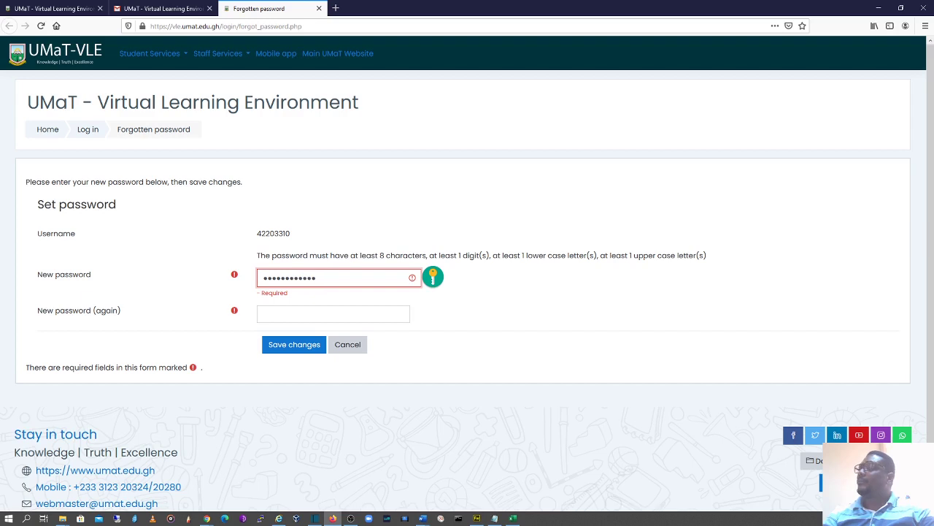
key("Tab")
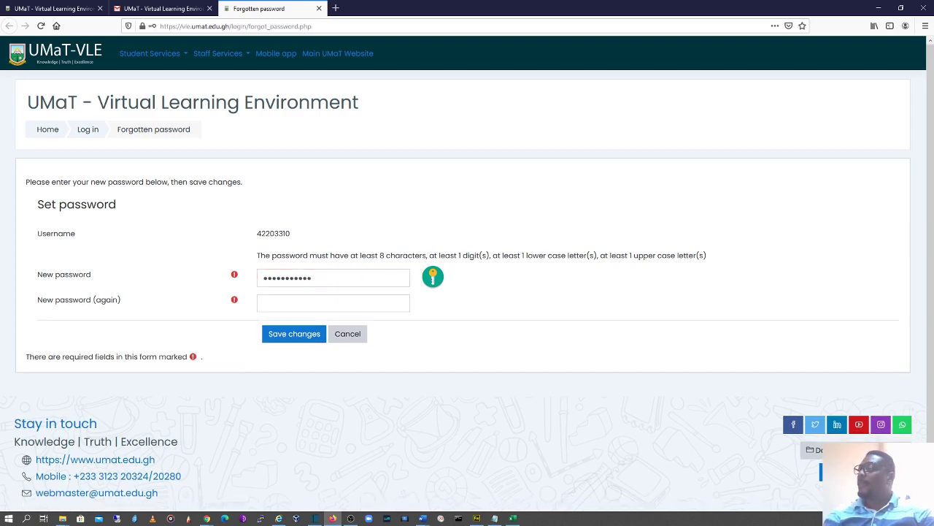
left_click(333, 302)
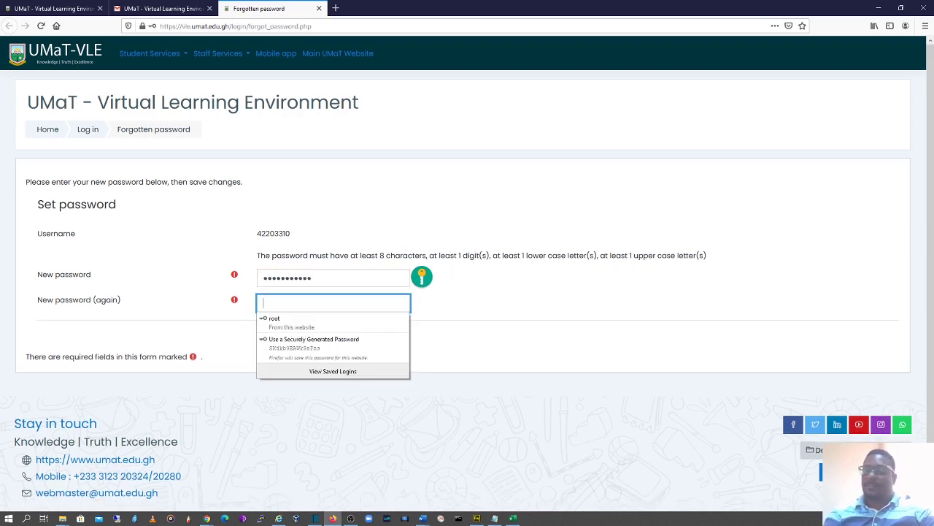
type("•••••")
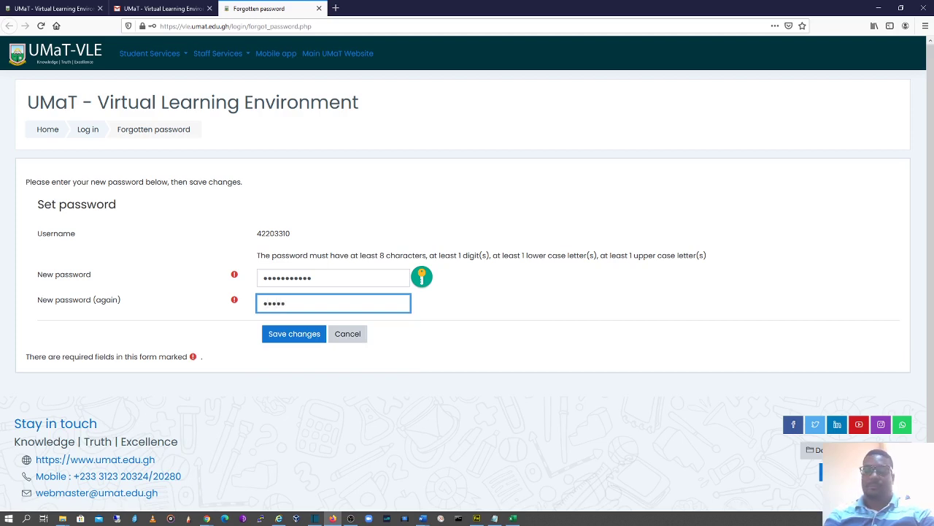
type("••••")
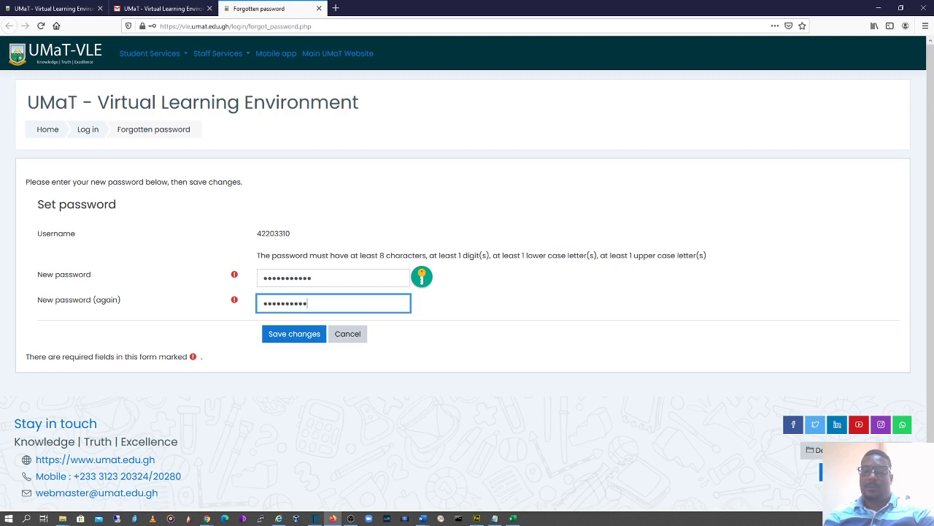
After the 'passwords do not match' error, retype the confirmation and the new password.
left_click(293, 340)
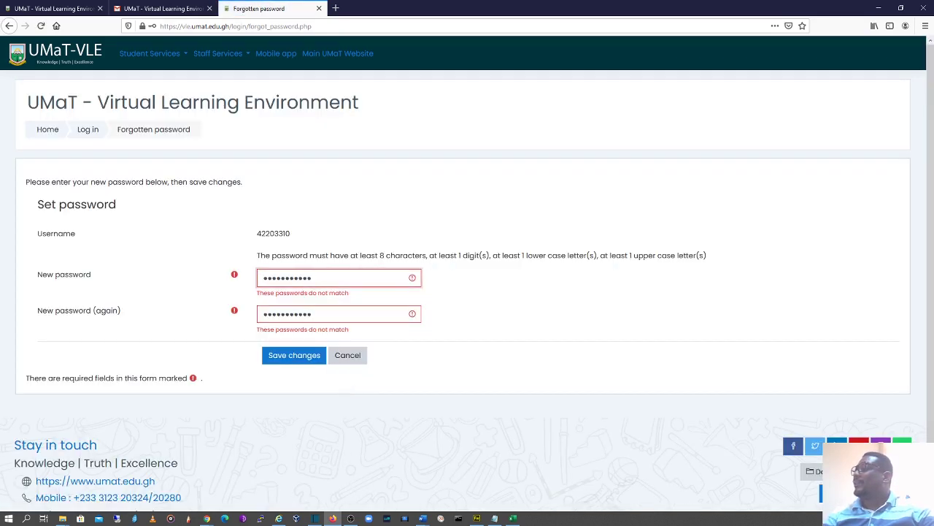
double_click(332, 314)
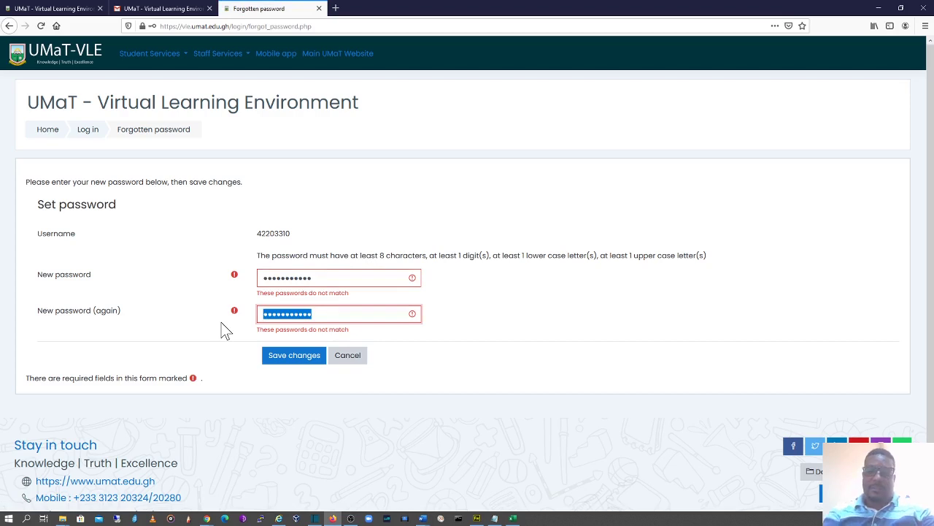
type("*****")
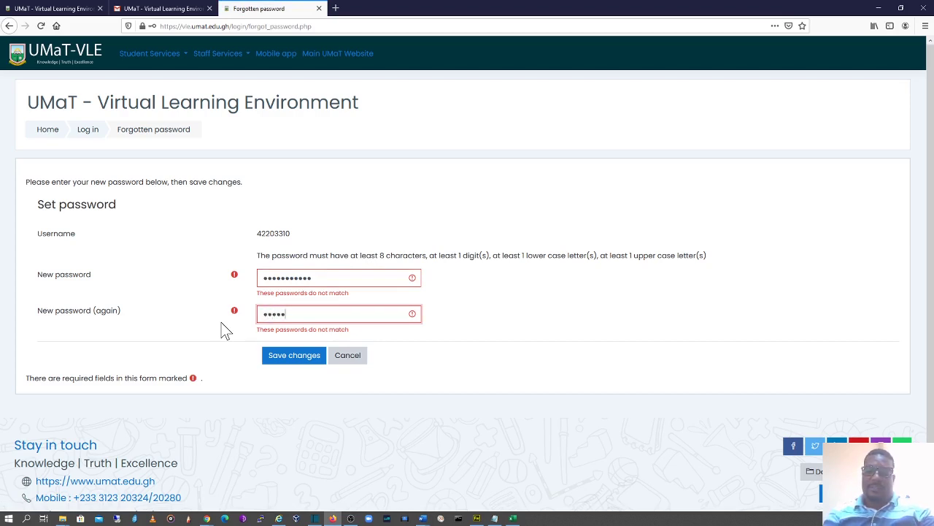
type("**")
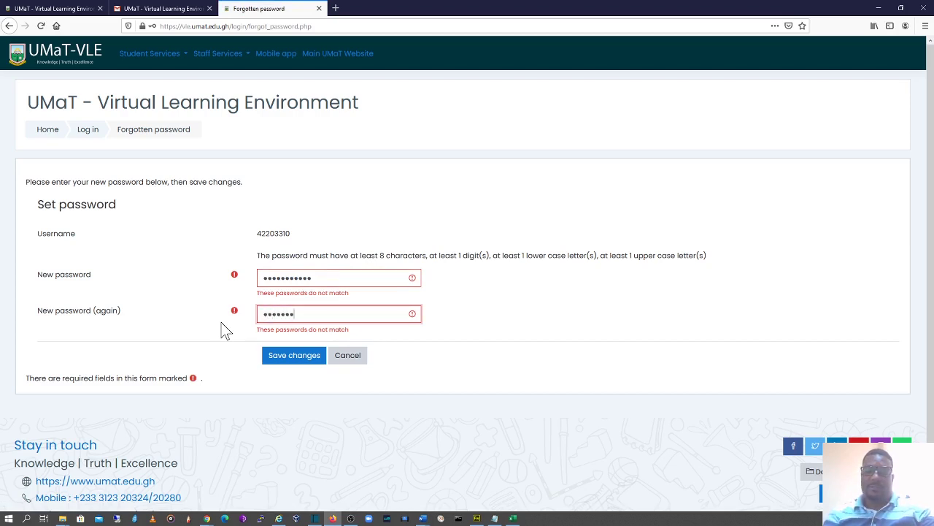
type("*****")
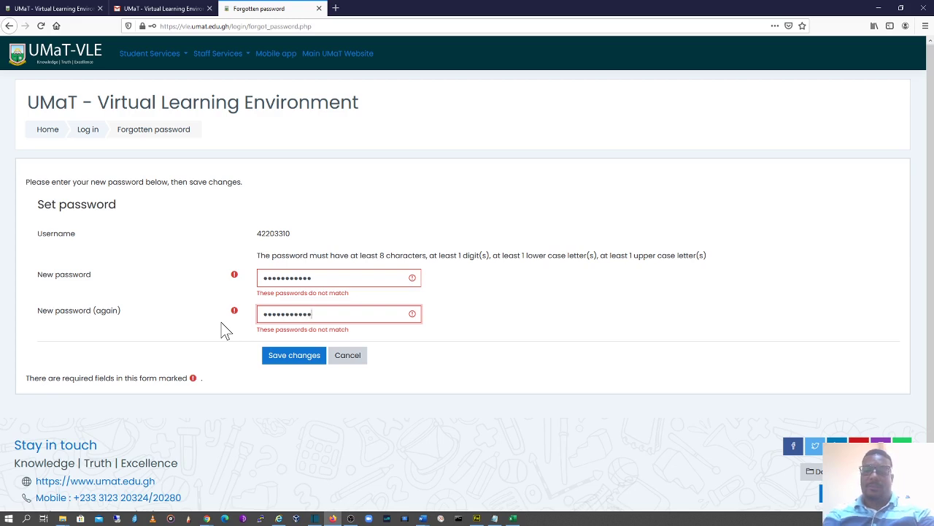
key("shift+Tab")
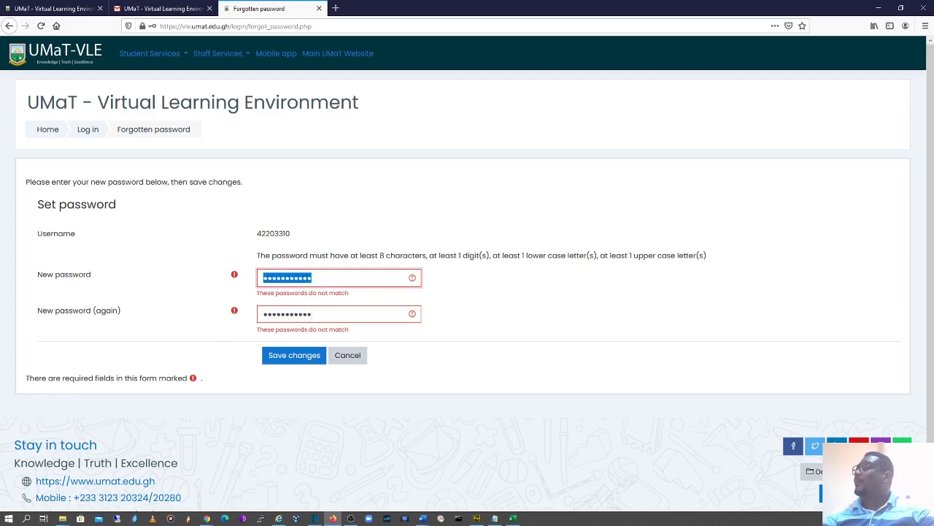
type("*****")
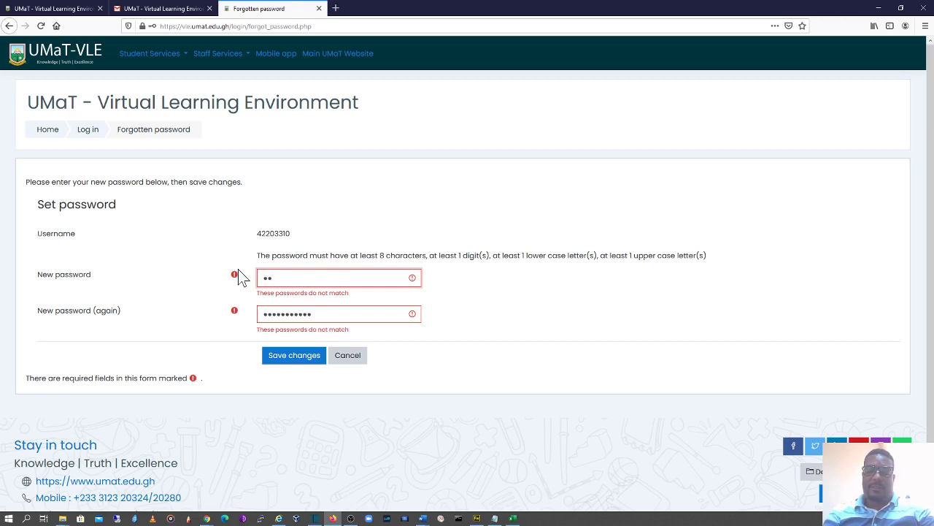
type("**")
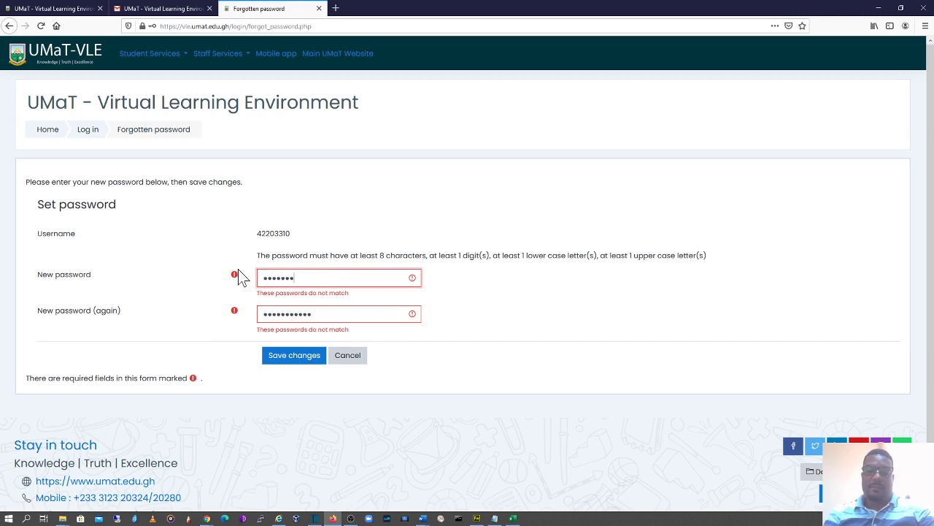
type("***")
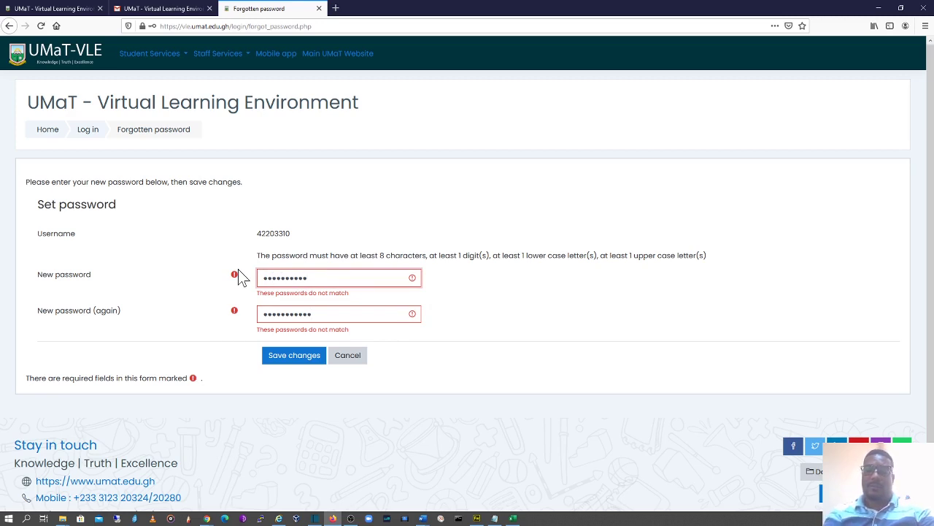
Submit the Set password form again with the matching passwords.
left_click(293, 358)
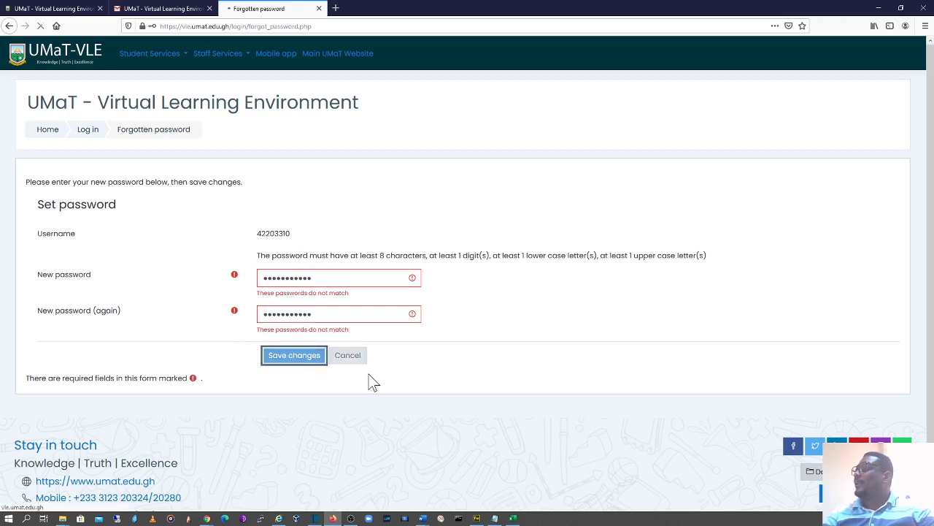